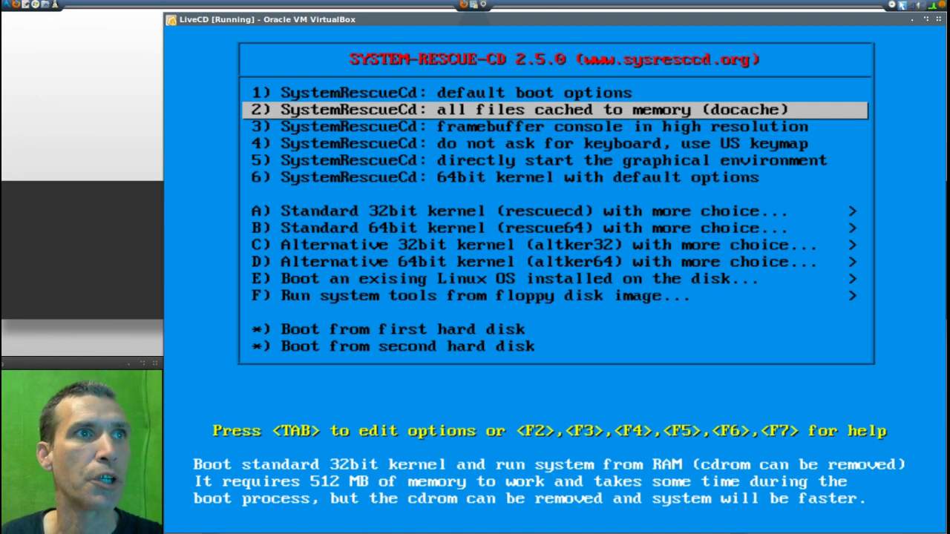
# Review the SystemRescueCd boot options and their descriptions, from framebuffer console through the floppy disk image tools
pyautogui.press('Down')
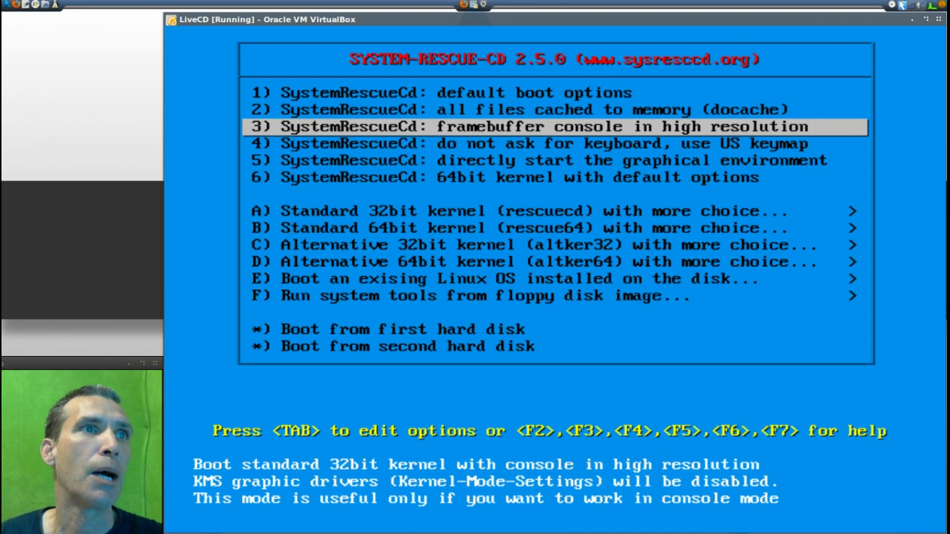
pyautogui.press('Down')
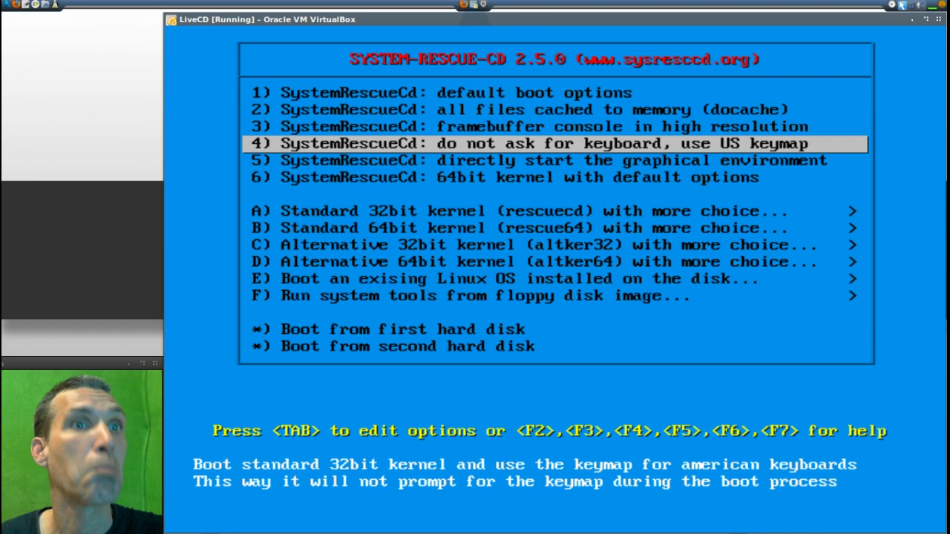
pyautogui.press('Down')
pyautogui.press('Down')
pyautogui.press('Down')
pyautogui.press('Down')
pyautogui.press('Down')
pyautogui.press('Down')
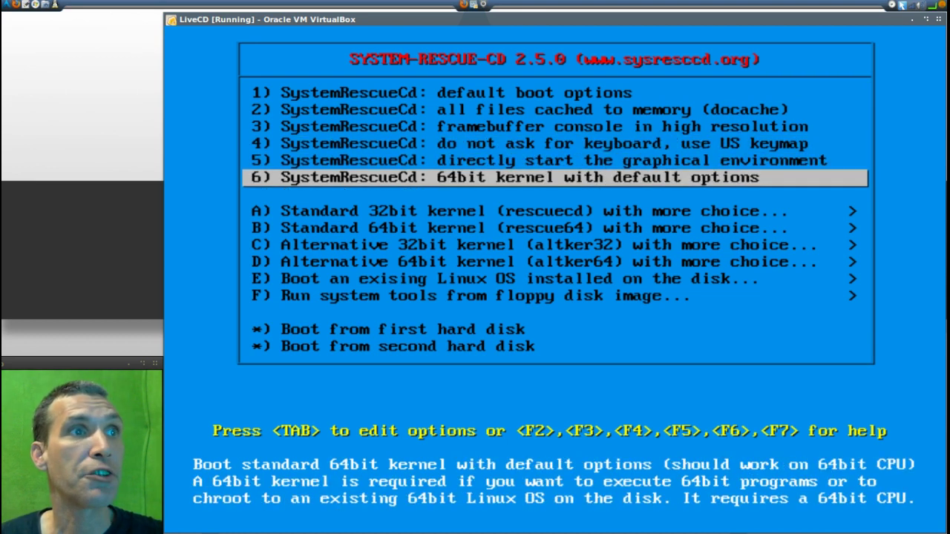
pyautogui.press('Down')
pyautogui.press('Down')
pyautogui.press('Down')
pyautogui.press('Down')
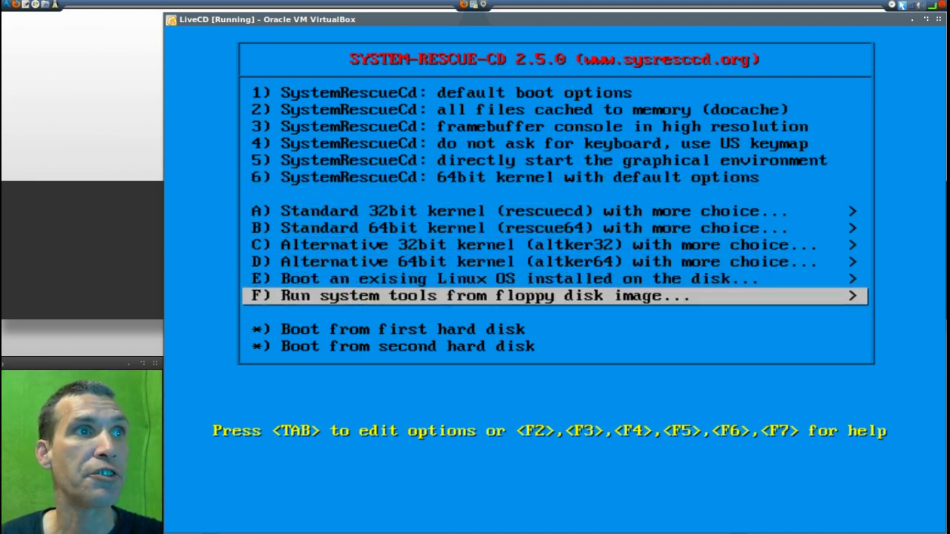
# Boot SystemRescueCd from the boot menu and start its graphical environment with startx
pyautogui.press('Up')
pyautogui.press('Up')
pyautogui.press('Up')
pyautogui.press('Up')
pyautogui.press('Up')
pyautogui.press('Up')
pyautogui.press('Up')
pyautogui.press('Up')
pyautogui.press('Up')
pyautogui.press('Up')
pyautogui.press('Up')
pyautogui.press('Up')
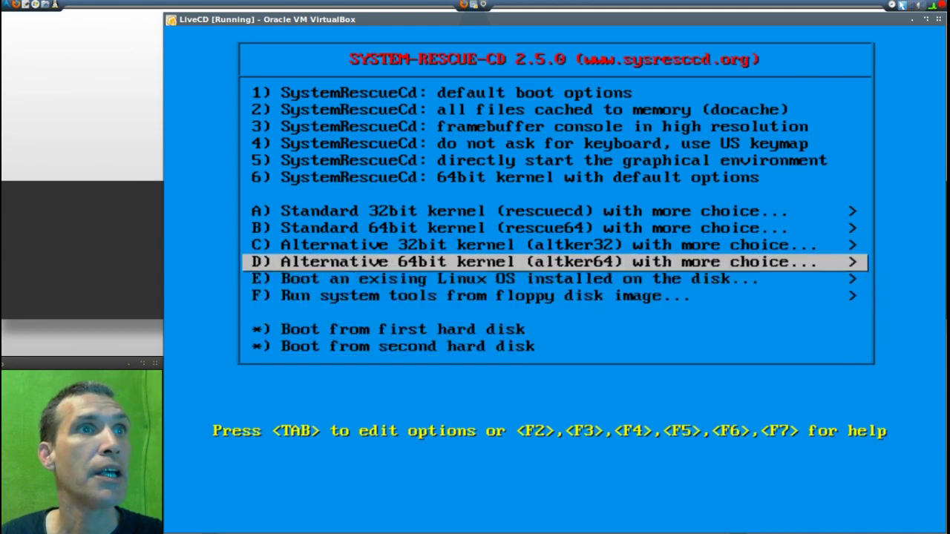
pyautogui.press('Up')
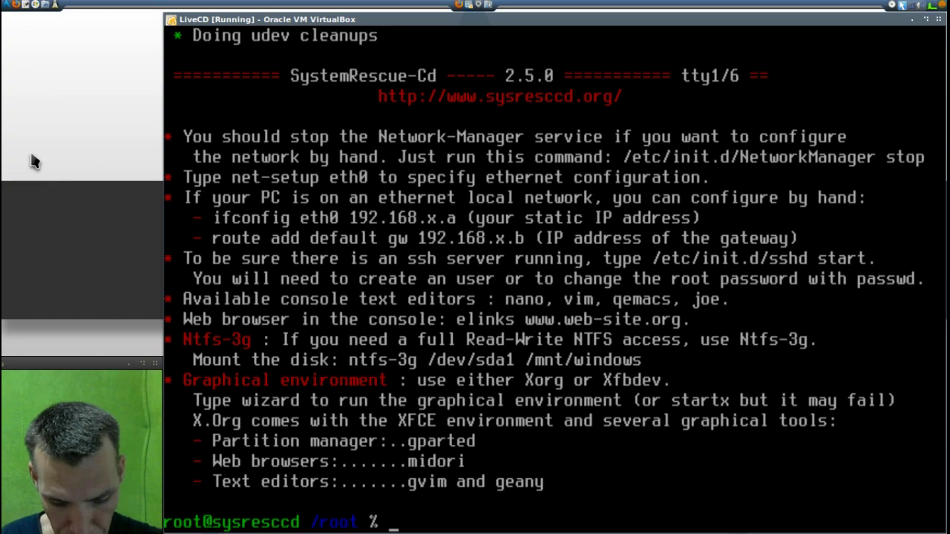
pyautogui.write('startx')
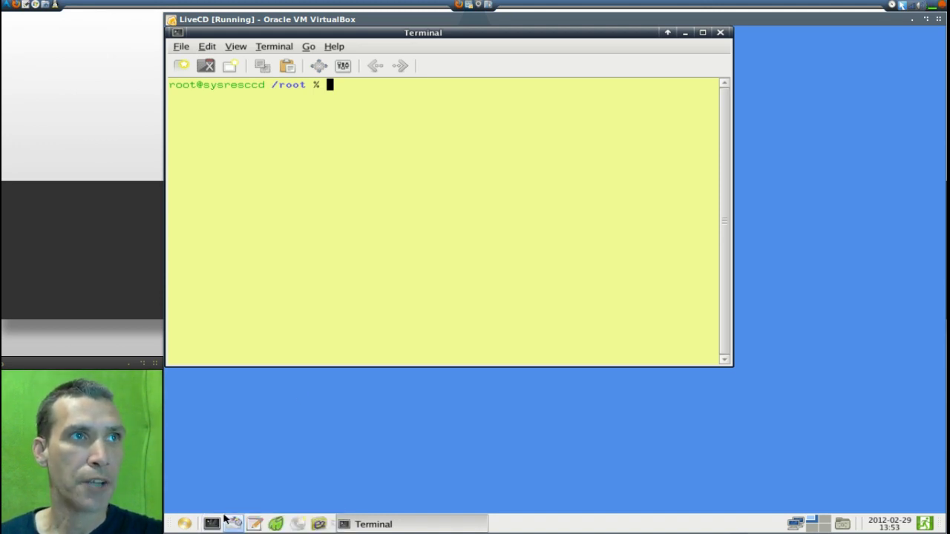
# Examine the Xfce applications available under Settings, Accessories, Internet, Office and System without launching any of them
pyautogui.click(187, 524)
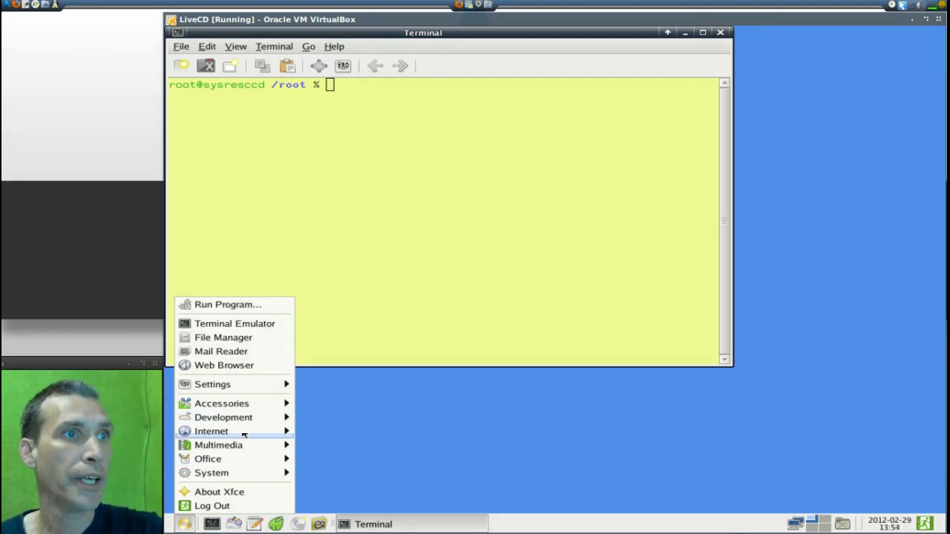
pyautogui.moveTo(251, 386)
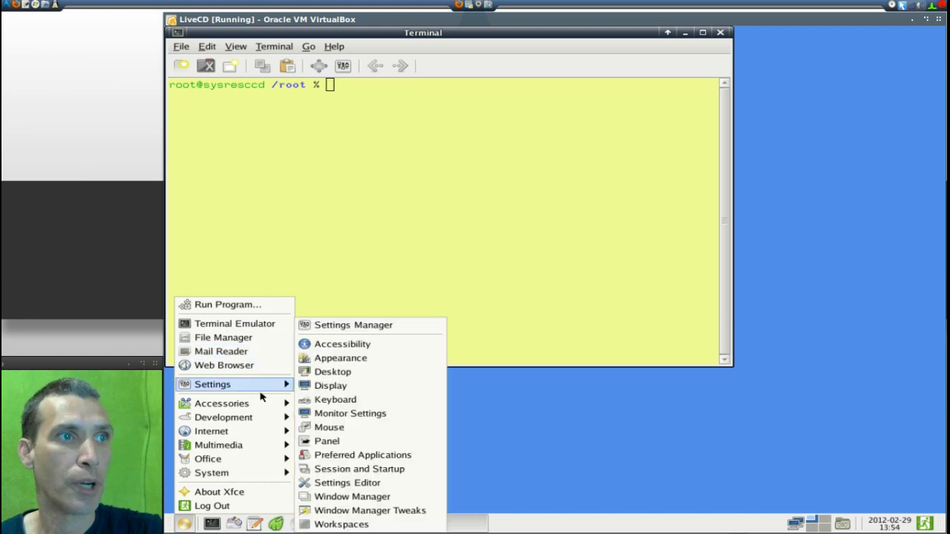
pyautogui.moveTo(260, 408)
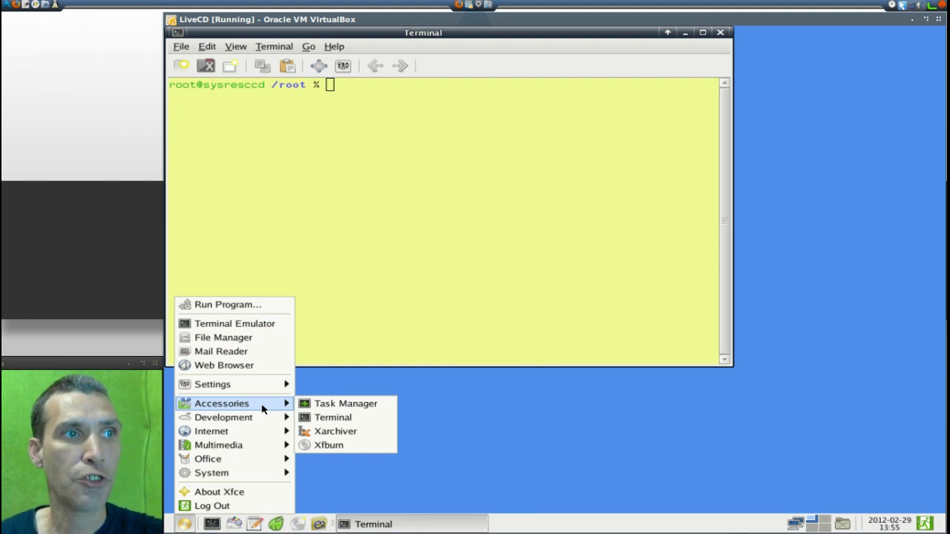
pyautogui.moveTo(261, 425)
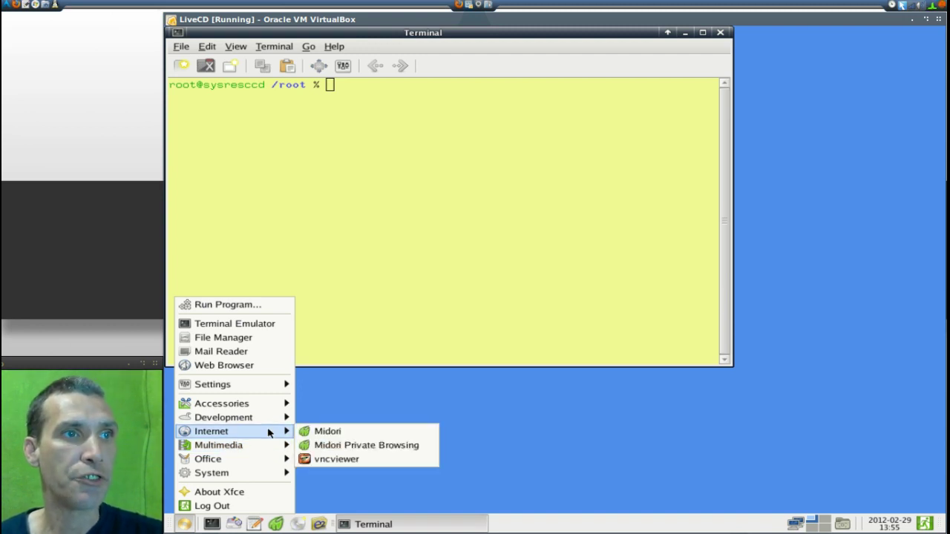
pyautogui.moveTo(261, 451)
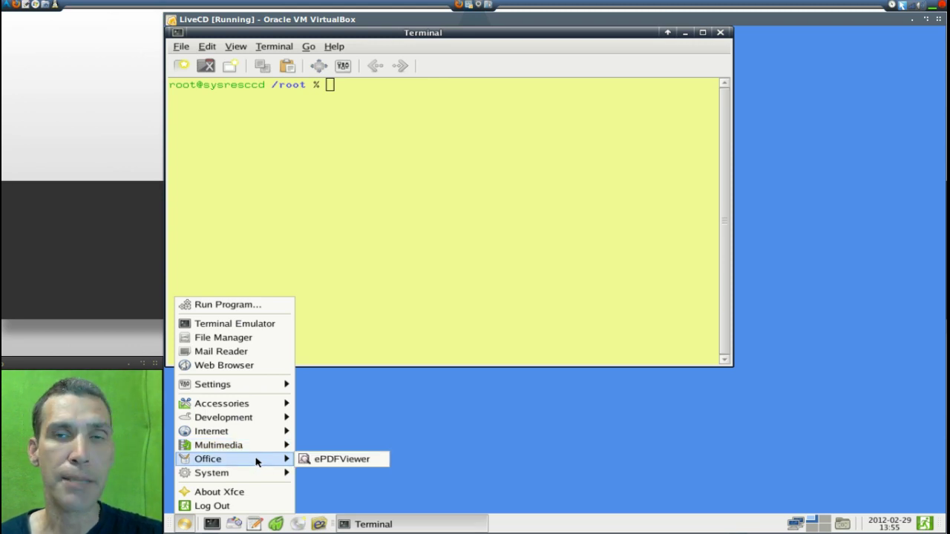
pyautogui.moveTo(256, 481)
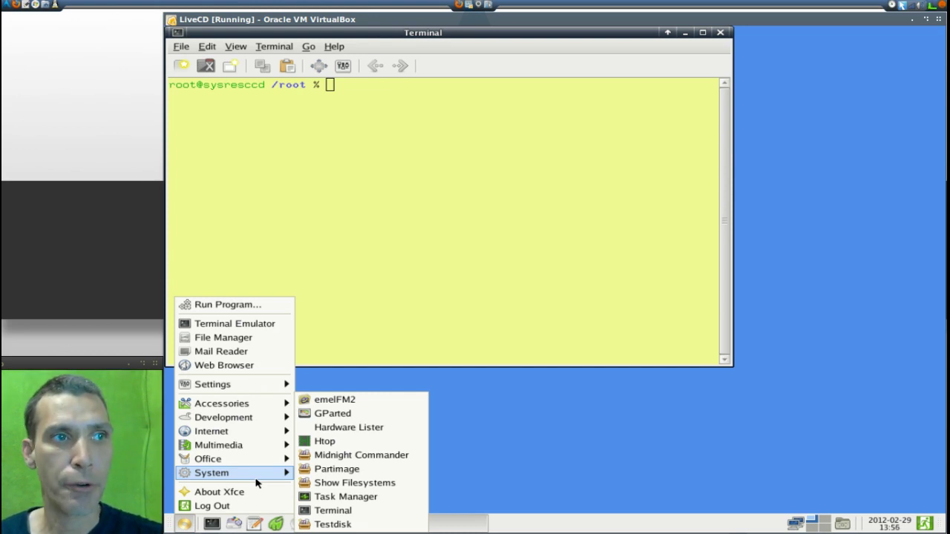
pyautogui.click(507, 466)
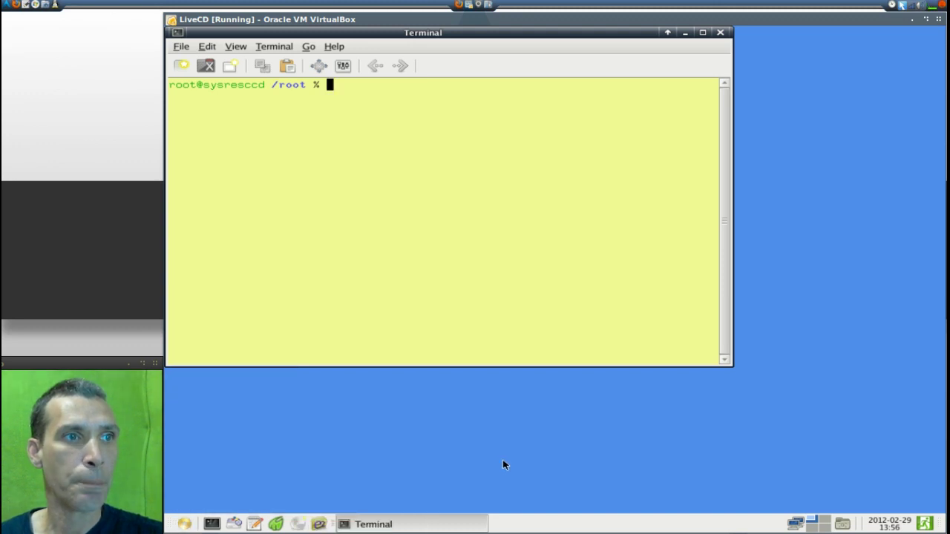
# Open the emelFM2 file manager, list the /root/ directory in its left file pane and select the Pictures folder
pyautogui.click(321, 525)
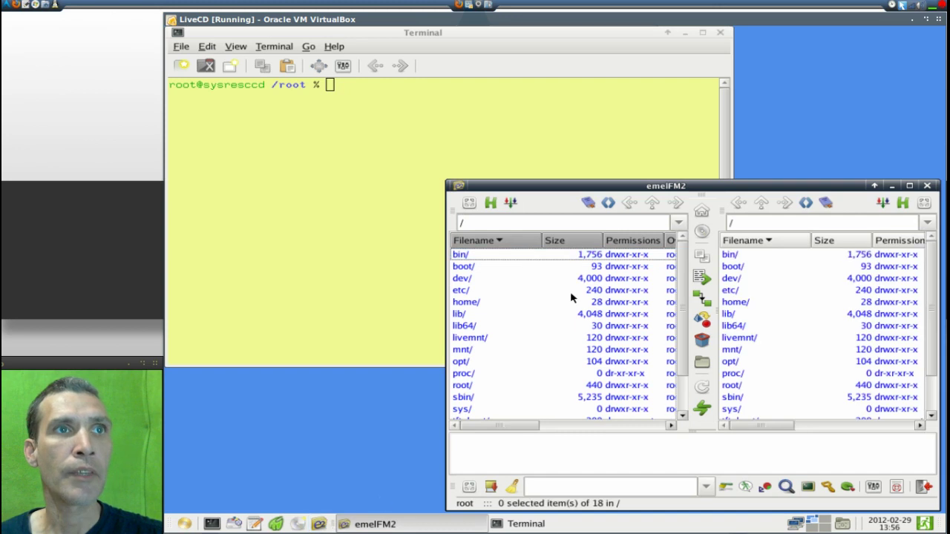
pyautogui.moveTo(632, 185); pyautogui.dragTo(470, 120)
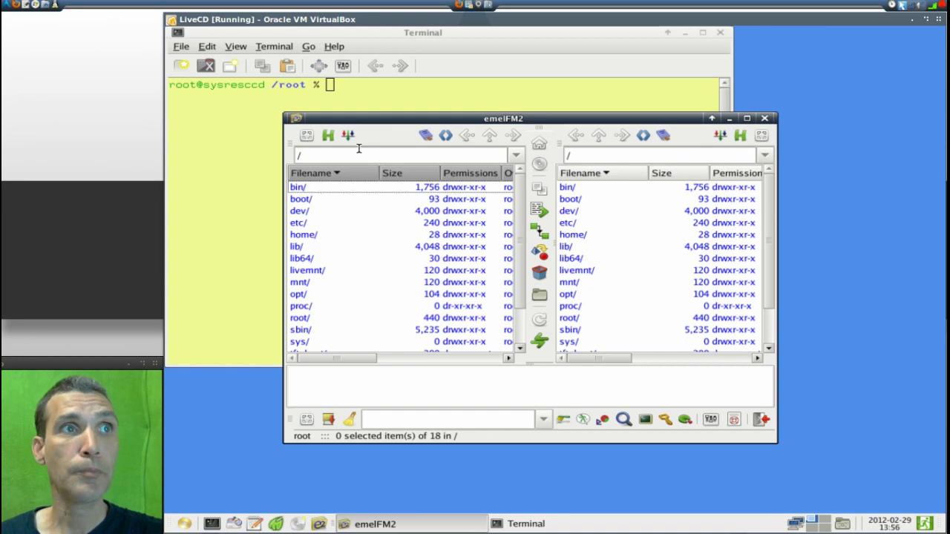
pyautogui.click(435, 153)
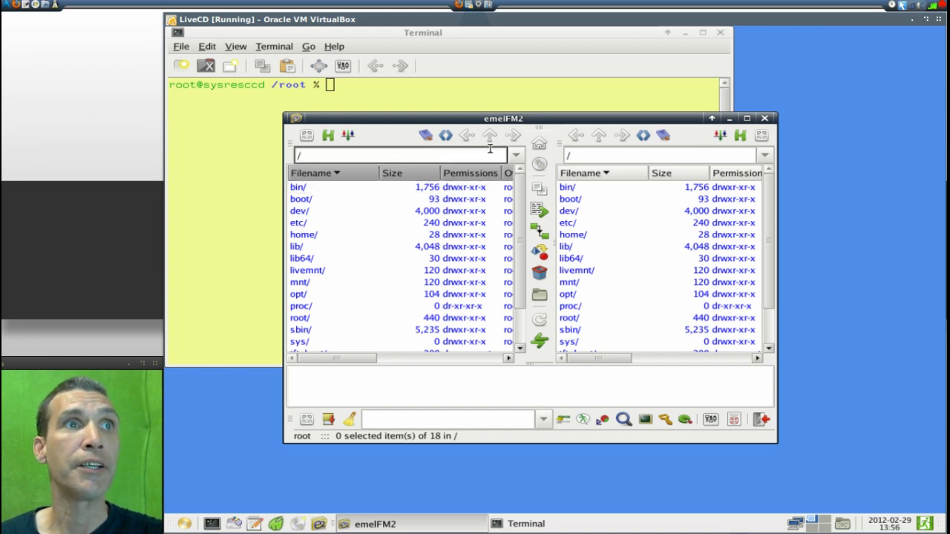
pyautogui.write('root/')
pyautogui.press('Return')
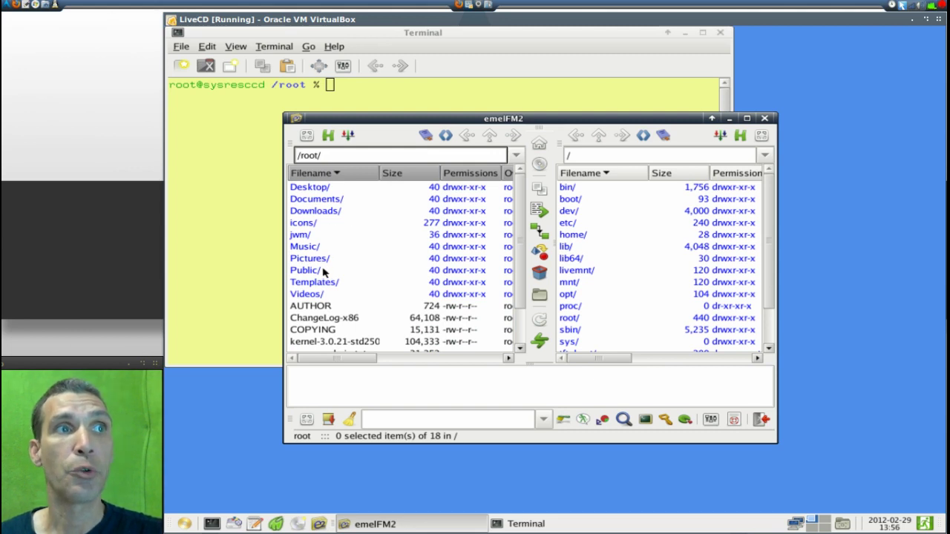
pyautogui.click(325, 259)
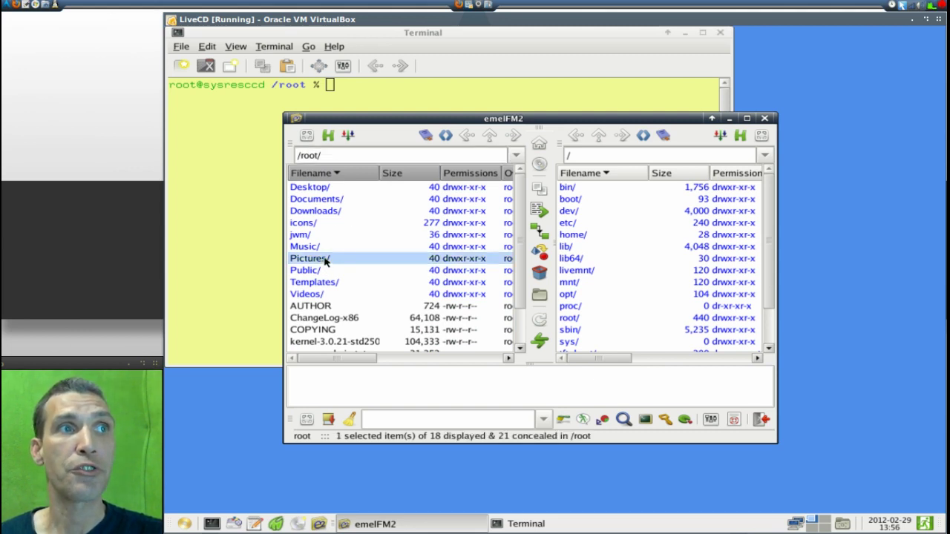
pyautogui.click(325, 259)
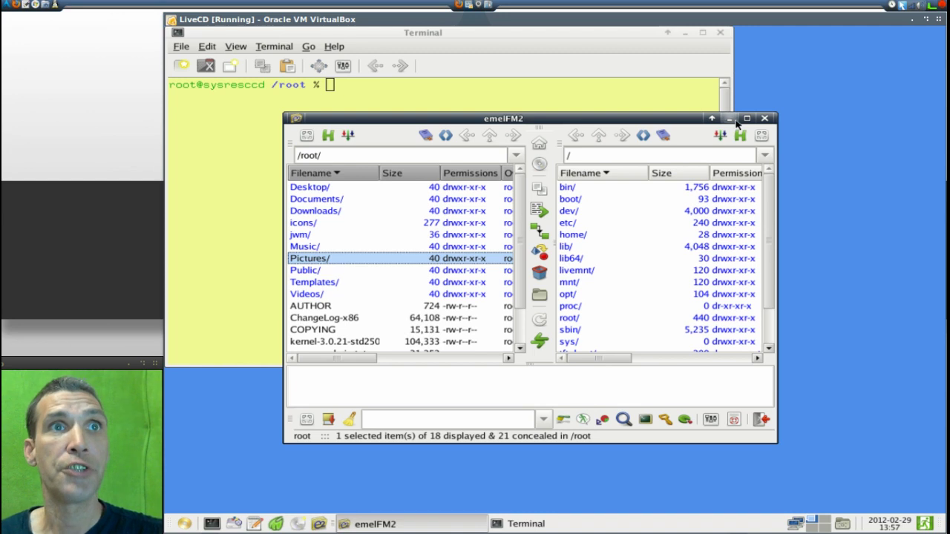
# Close the file manager and move the Terminal window to the middle of the desktop
pyautogui.click(765, 119)
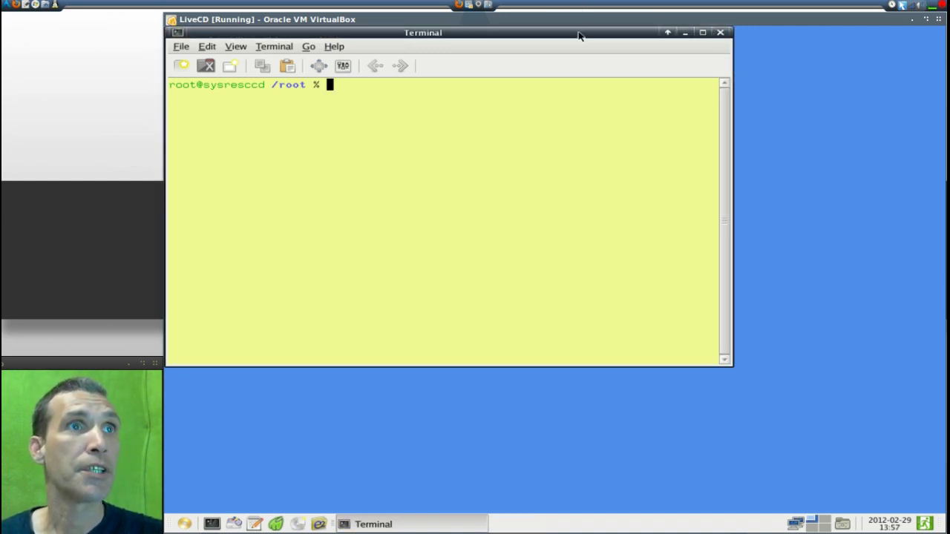
pyautogui.moveTo(581, 36); pyautogui.dragTo(697, 90)
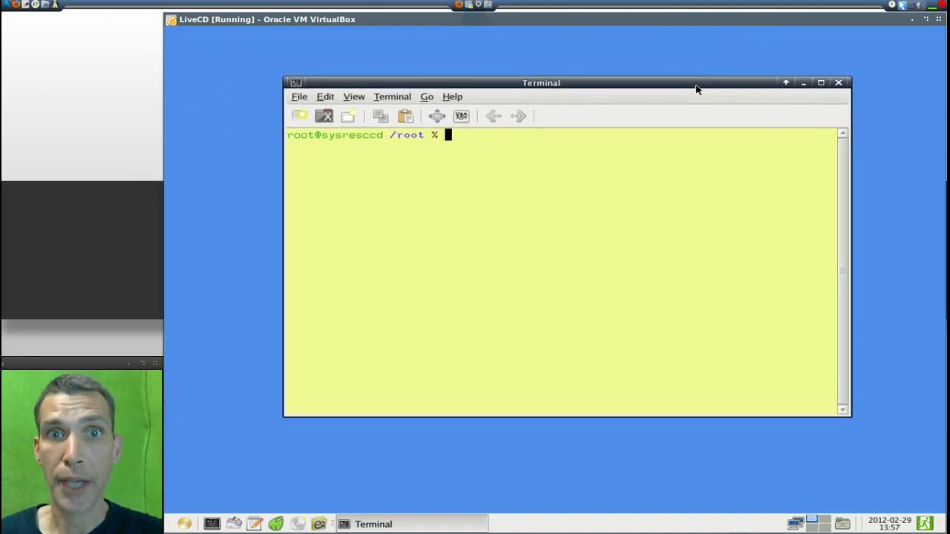